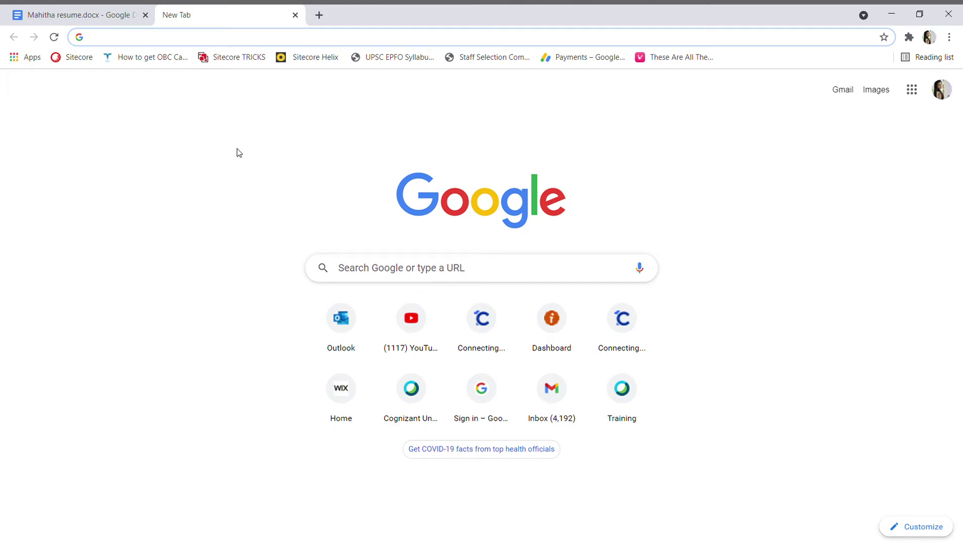
# Step: Search Google for 'google docs online' and open the Google Docs sign-in result
pyautogui.click(380, 271)
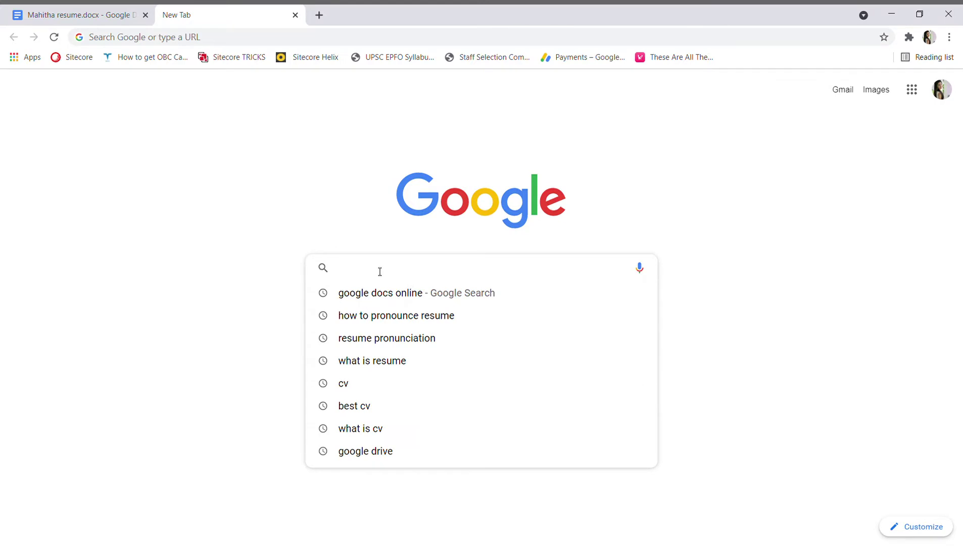
pyautogui.write('goo')
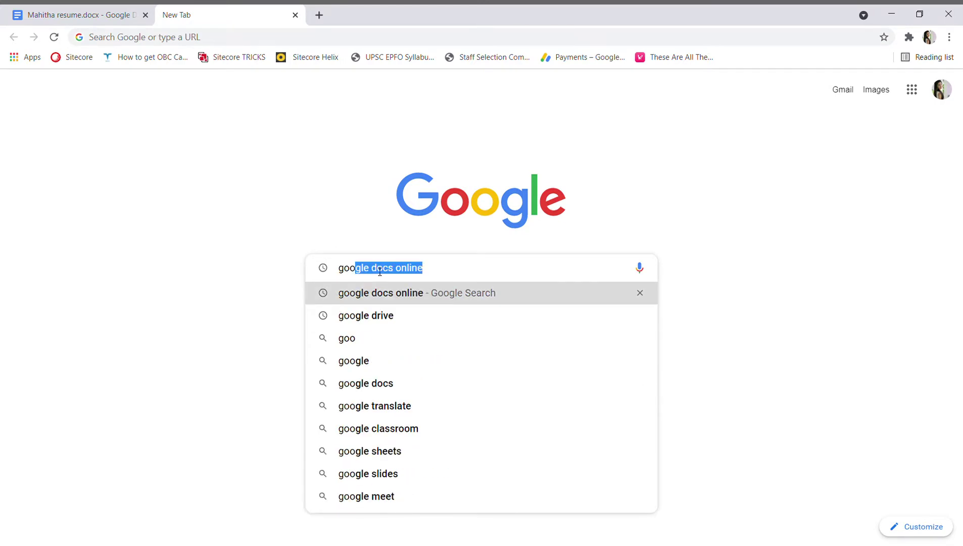
pyautogui.click(379, 293)
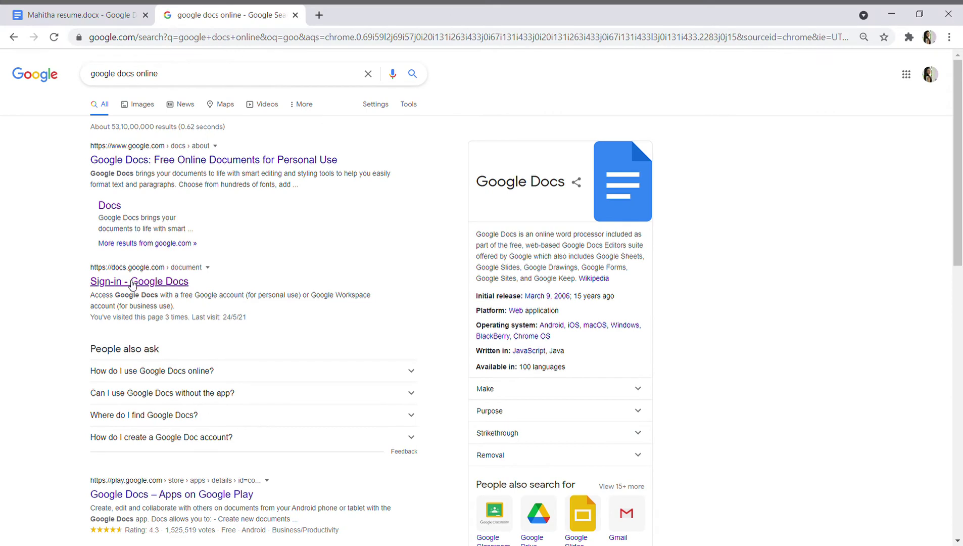
pyautogui.click(132, 281)
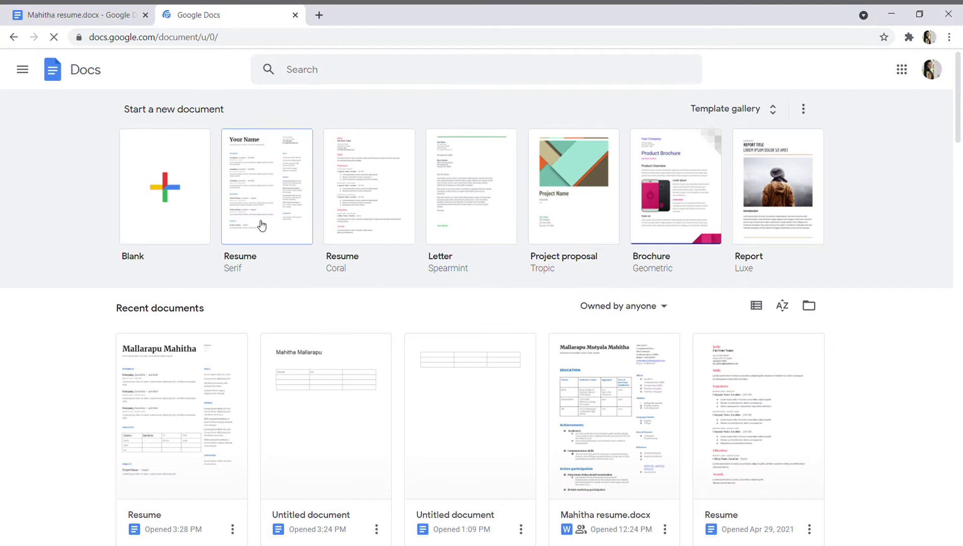
# Step: Start a document from the Serif resume template and replace 'Your Name' with 'Mahitha'
pyautogui.click(251, 194)
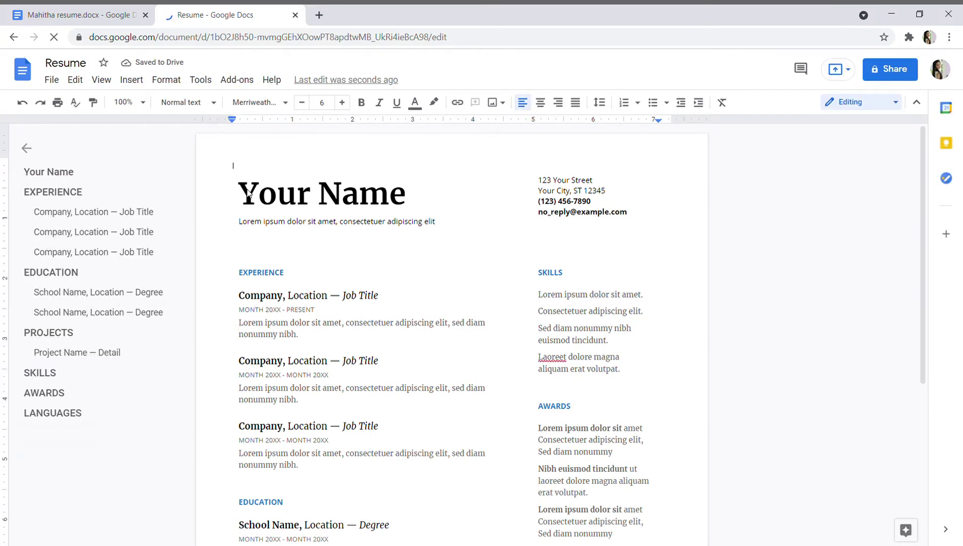
pyautogui.click(418, 202)
pyautogui.press('BackSpace')
pyautogui.press('BackSpace')
pyautogui.press('BackSpace')
pyautogui.press('BackSpace')
pyautogui.press('BackSpace')
pyautogui.press('BackSpace')
pyautogui.press('BackSpace')
pyautogui.press('BackSpace')
pyautogui.press('BackSpace')
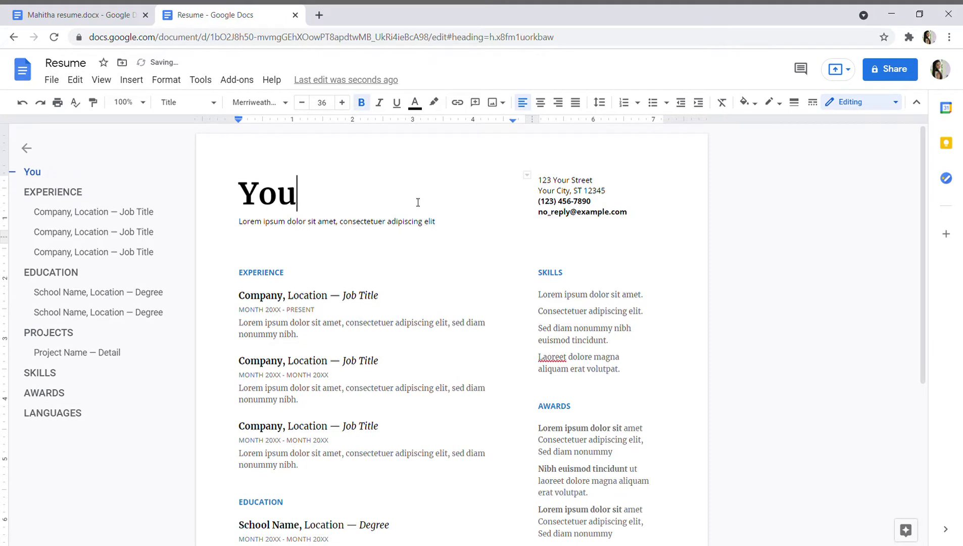
pyautogui.write('M')
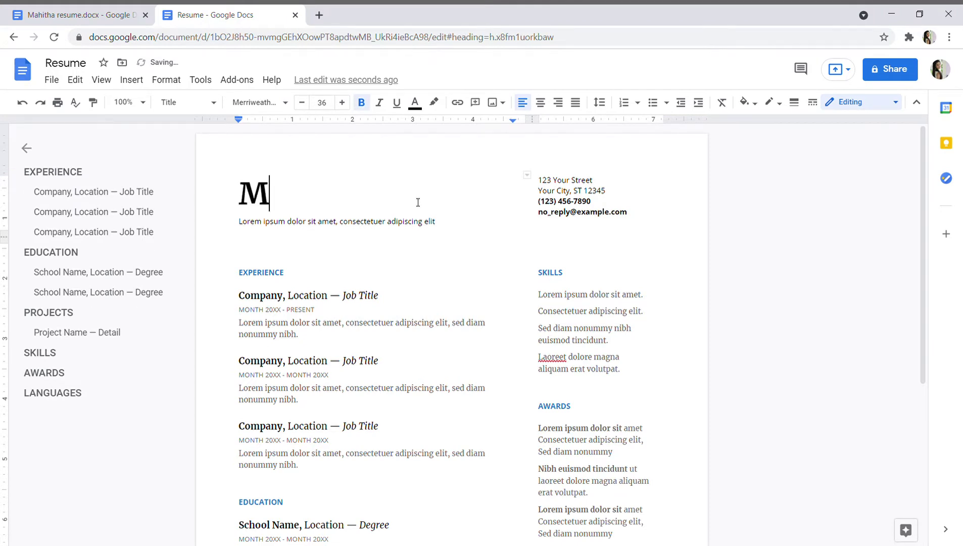
pyautogui.write('ahitha')
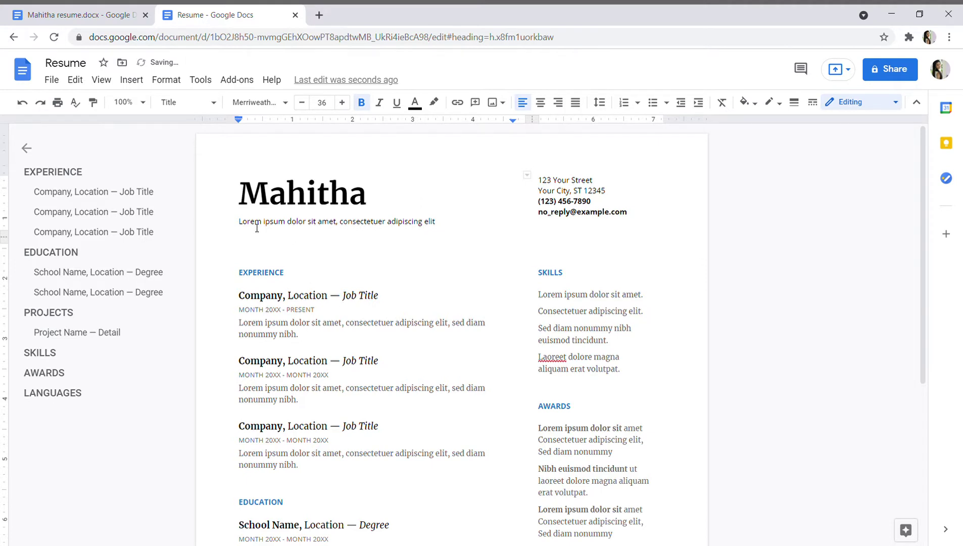
# Step: Delete the placeholder subtitle text and its leftover line under the name
pyautogui.moveTo(248, 228); pyautogui.dragTo(445, 228)
pyautogui.press('BackSpace')
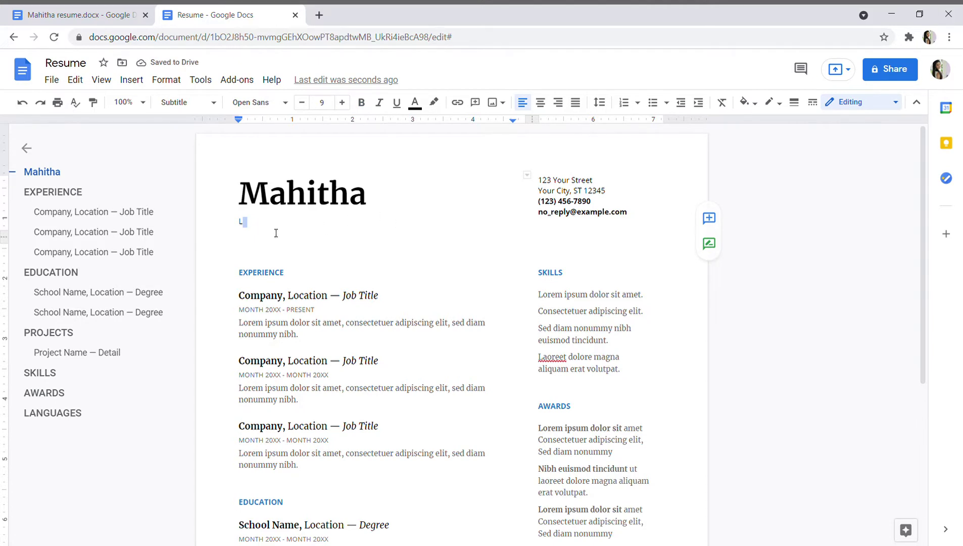
pyautogui.press('BackSpace')
pyautogui.press('BackSpace')
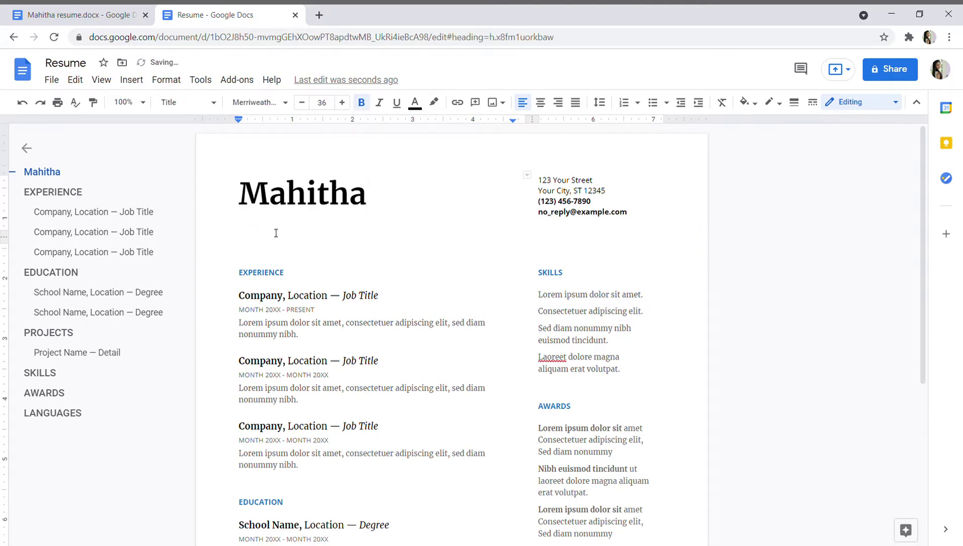
# Step: Replace the street and city address lines with '---' and '-' placeholder lines
pyautogui.click(264, 228)
pyautogui.doubleClick(264, 228)
pyautogui.moveTo(539, 181); pyautogui.dragTo(604, 198)
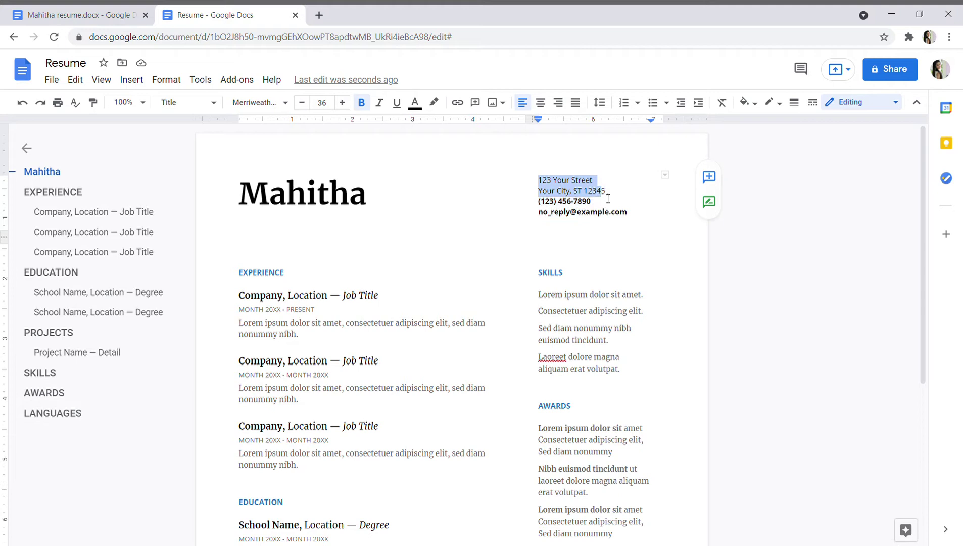
pyautogui.write('----')
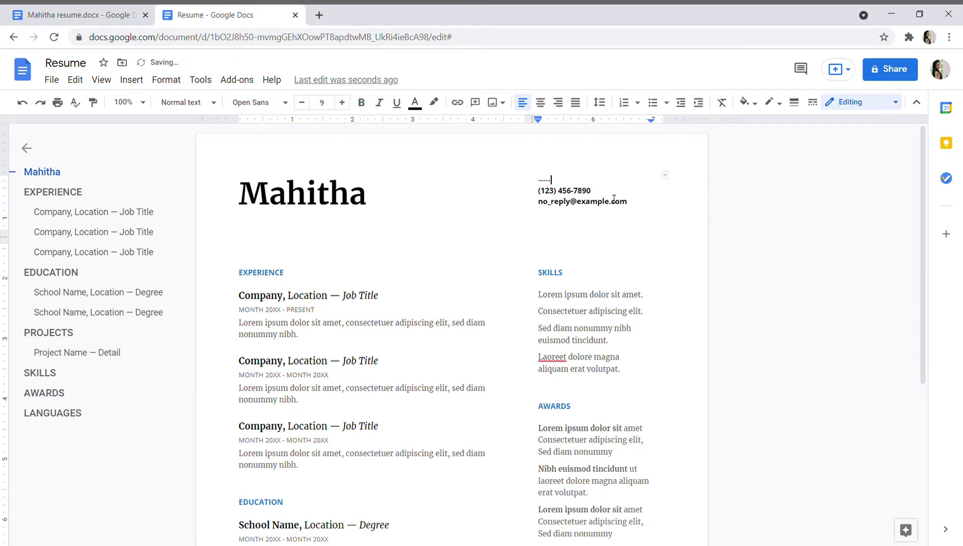
pyautogui.press('Return')
pyautogui.write('---')
pyautogui.press('Return')
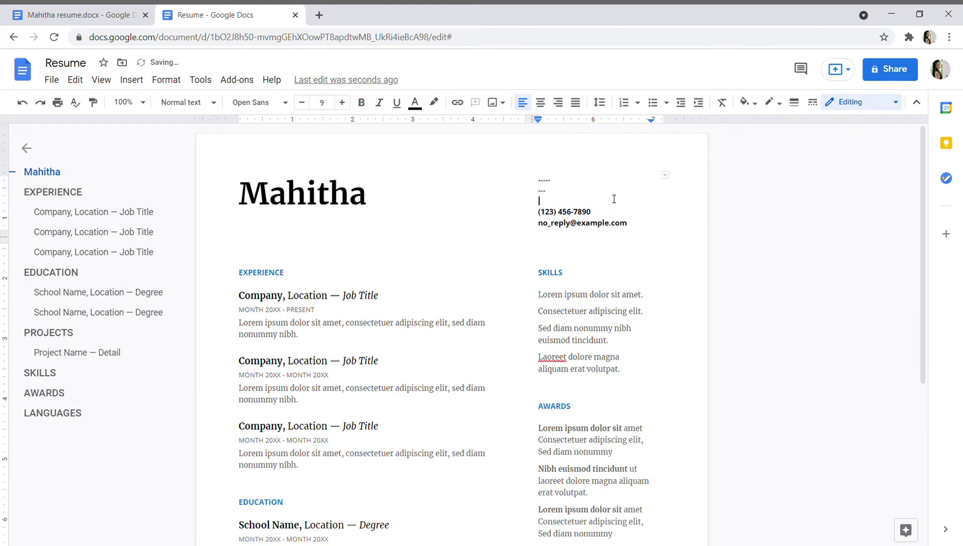
# Step: Add an 'adress' label line followed by a '=--' dash line
pyautogui.write('adress')
pyautogui.press('Return')
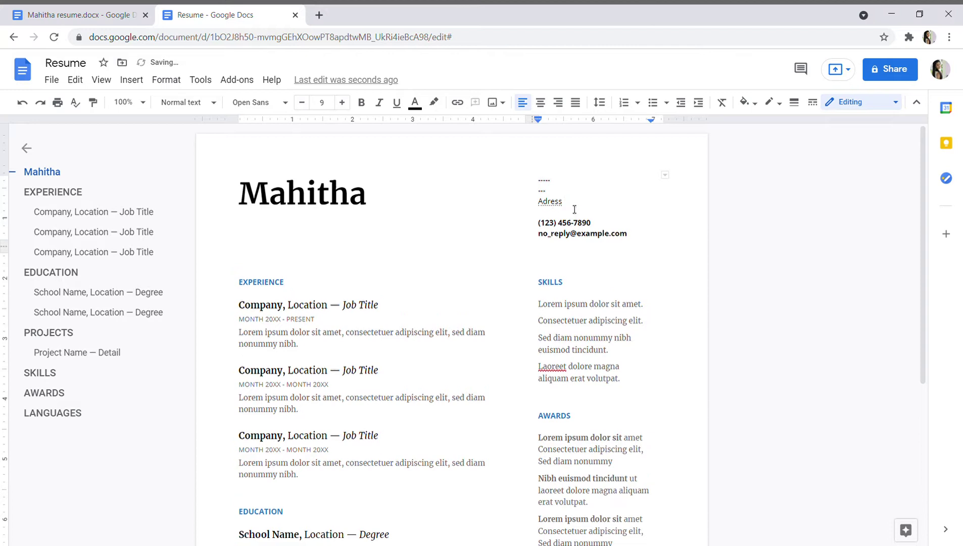
pyautogui.press('BackSpace')
pyautogui.press('Return')
pyautogui.write('=--------')
# Step: Correct the misspelled 'adress' label to 'Address' using the spelling suggestion
pyautogui.click(565, 201)
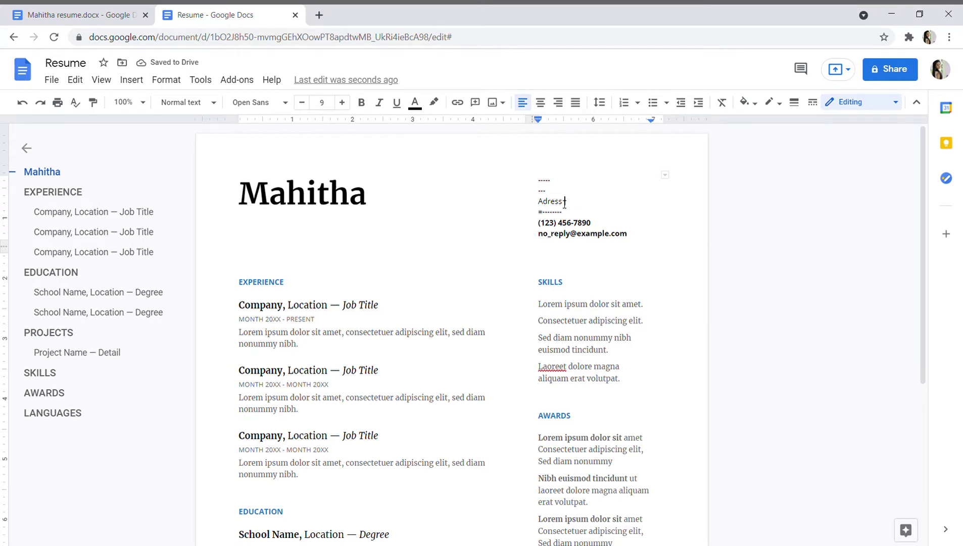
pyautogui.moveTo(565, 202); pyautogui.dragTo(542, 207)
pyautogui.click(542, 207)
pyautogui.click(559, 205)
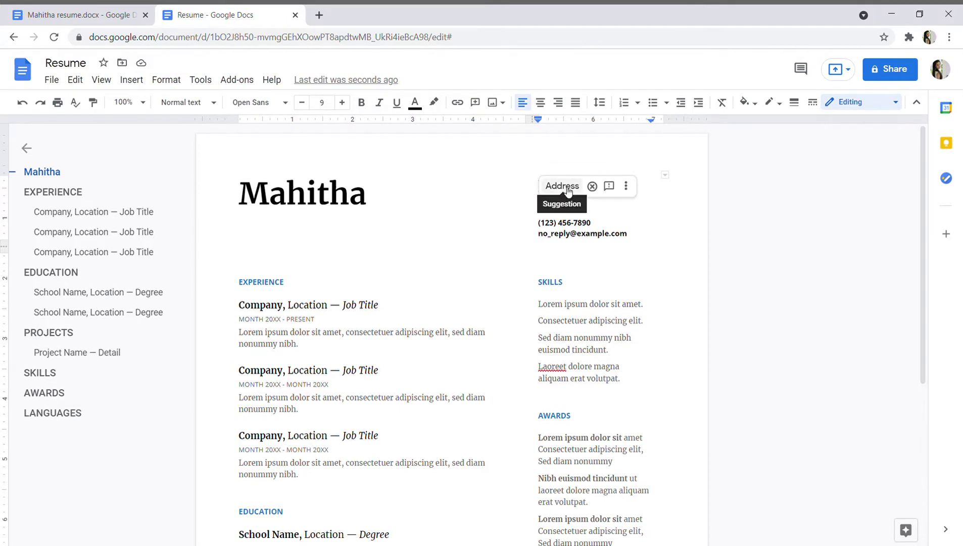
pyautogui.click(565, 188)
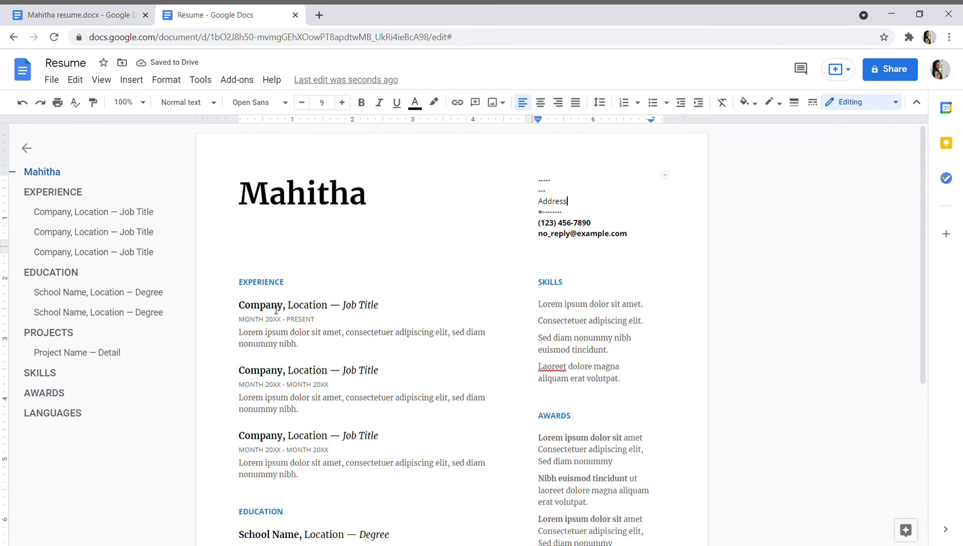
# Step: Move the left column's indent slightly left and delete both placeholder EDUCATION school entries
pyautogui.scroll(-2, 276, 309)
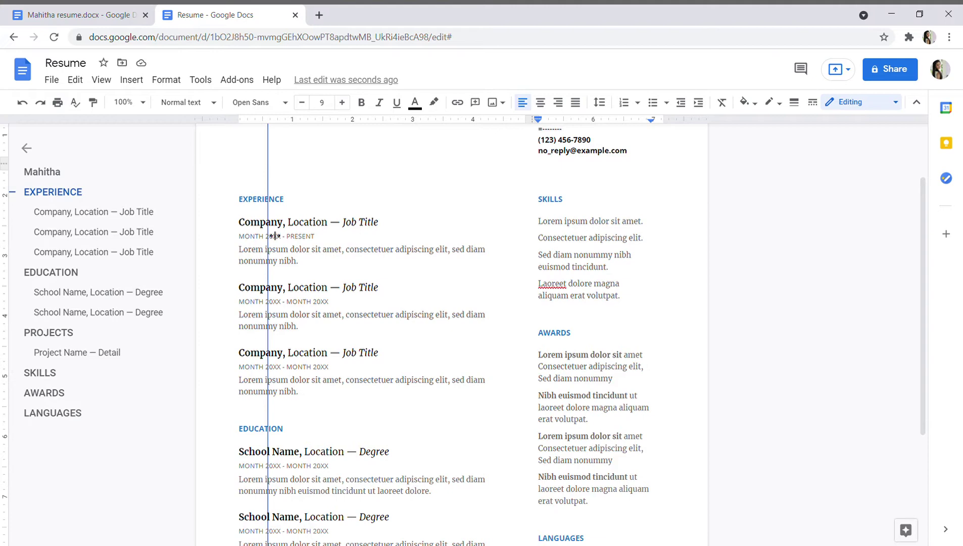
pyautogui.moveTo(275, 236); pyautogui.dragTo(230, 236)
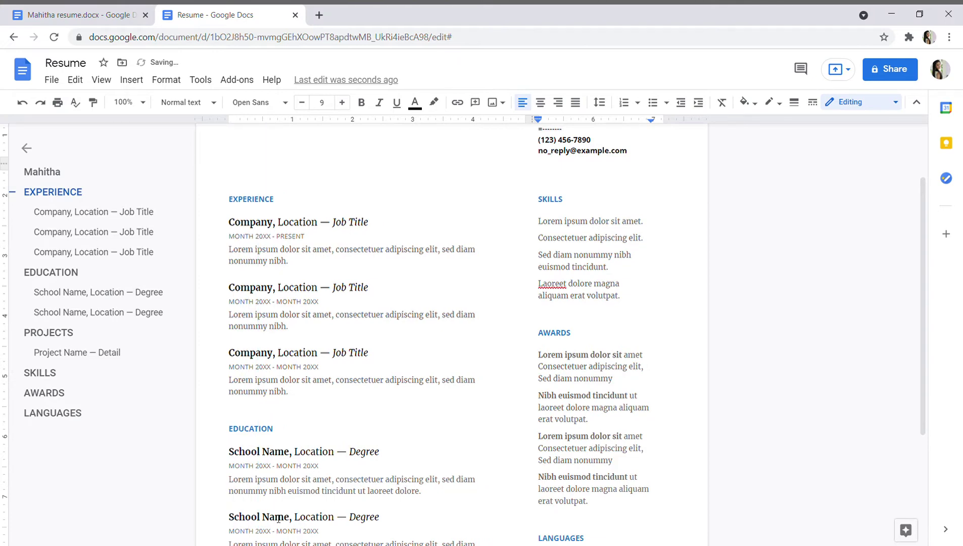
pyautogui.scroll(-4, 261, 441)
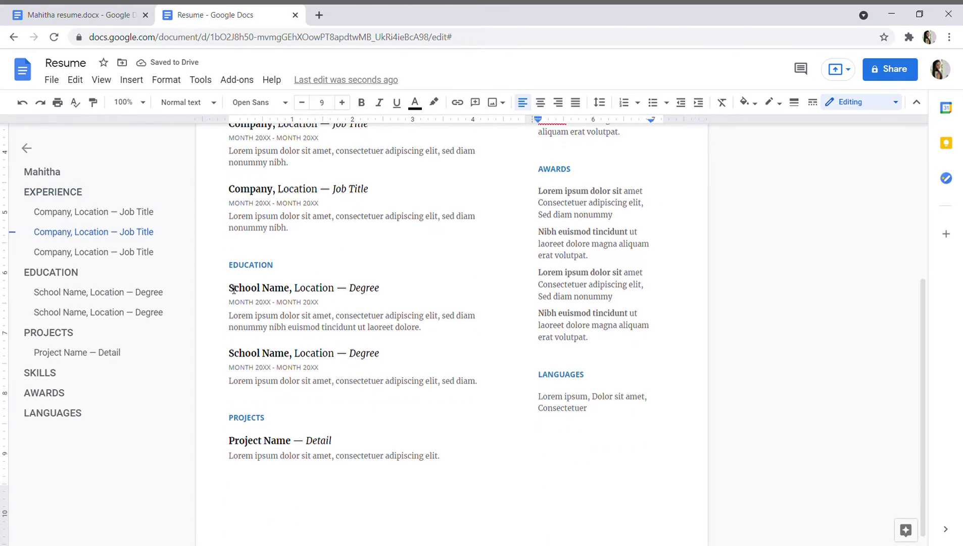
pyautogui.moveTo(232, 294); pyautogui.dragTo(480, 387)
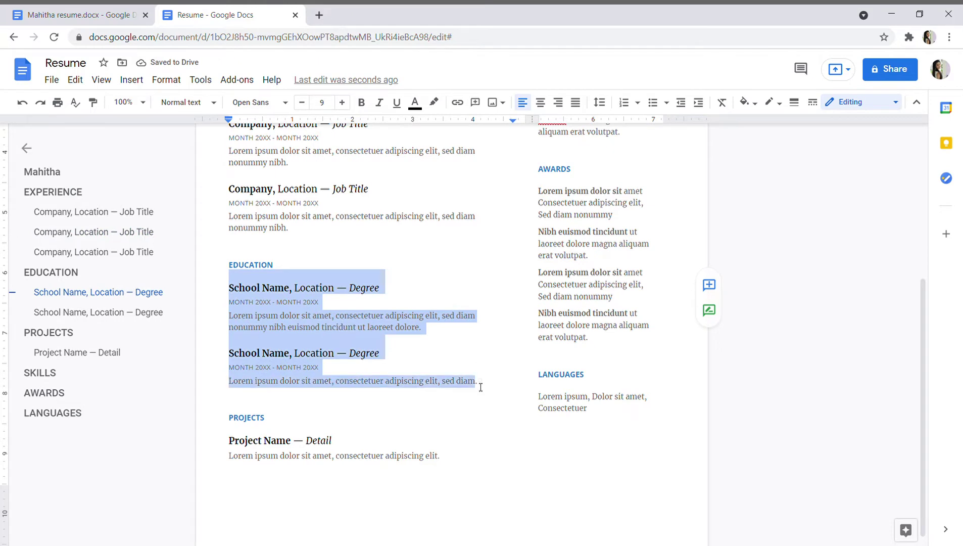
pyautogui.press('BackSpace')
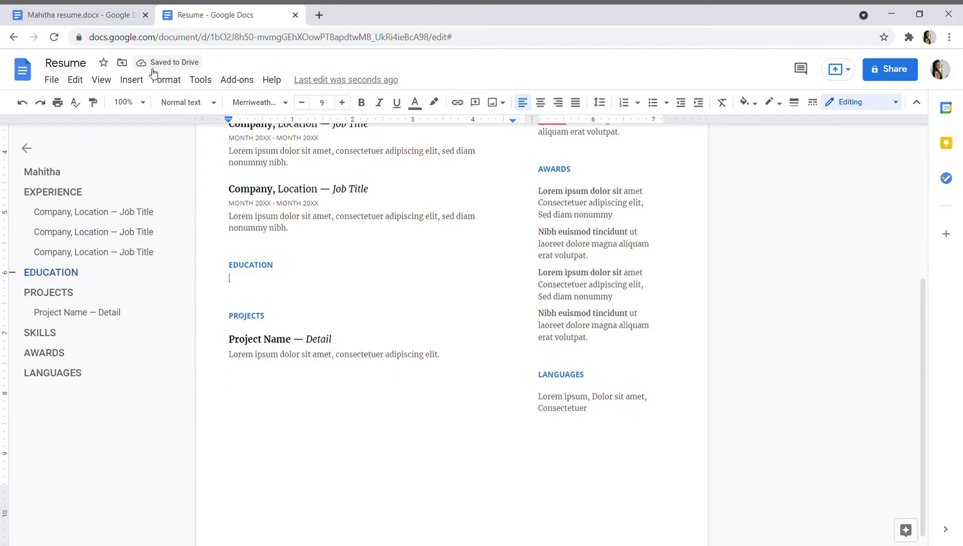
# Step: Insert a 4x4 table under EDUCATION with headers Course, Institute, % and year
pyautogui.click(131, 79)
pyautogui.moveTo(181, 124)
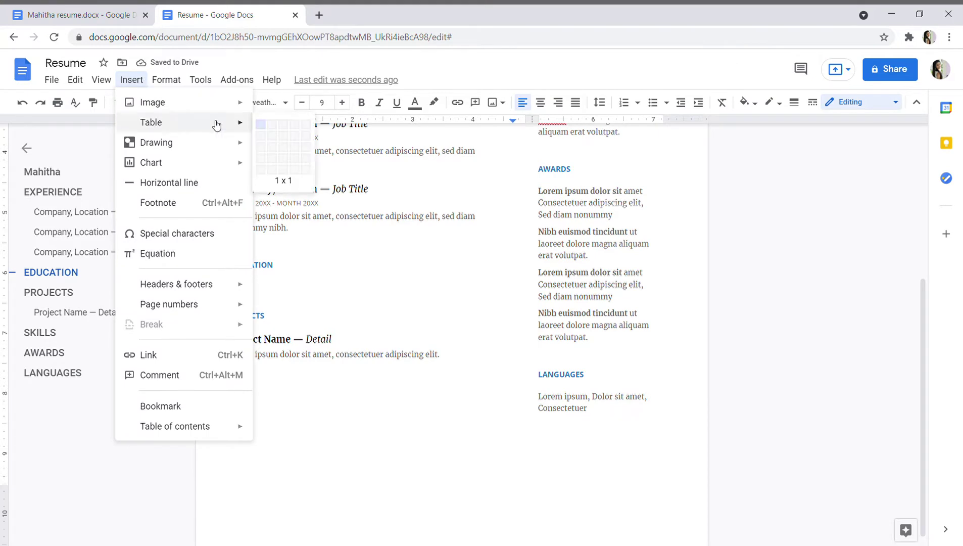
pyautogui.click(297, 159)
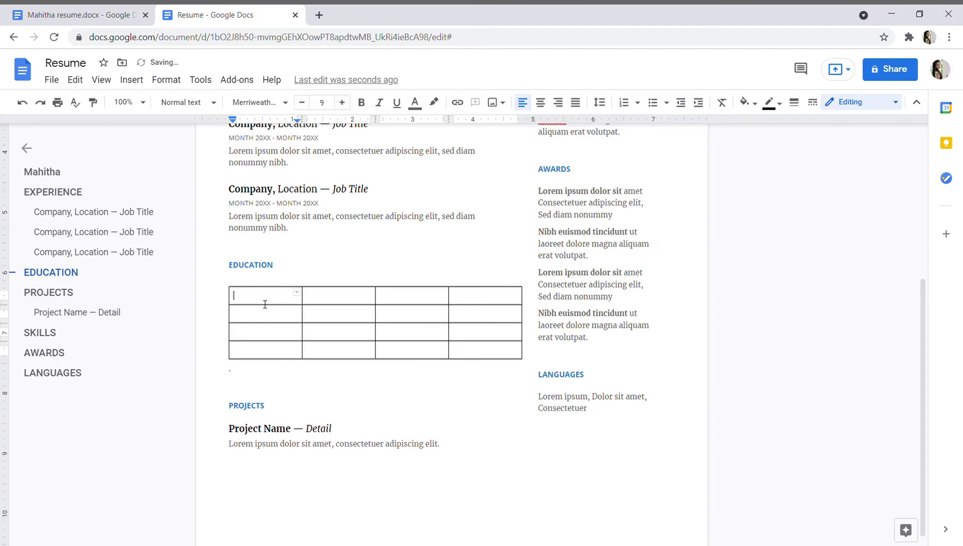
pyautogui.write('Course')
pyautogui.click(315, 300)
pyautogui.write('Institute')
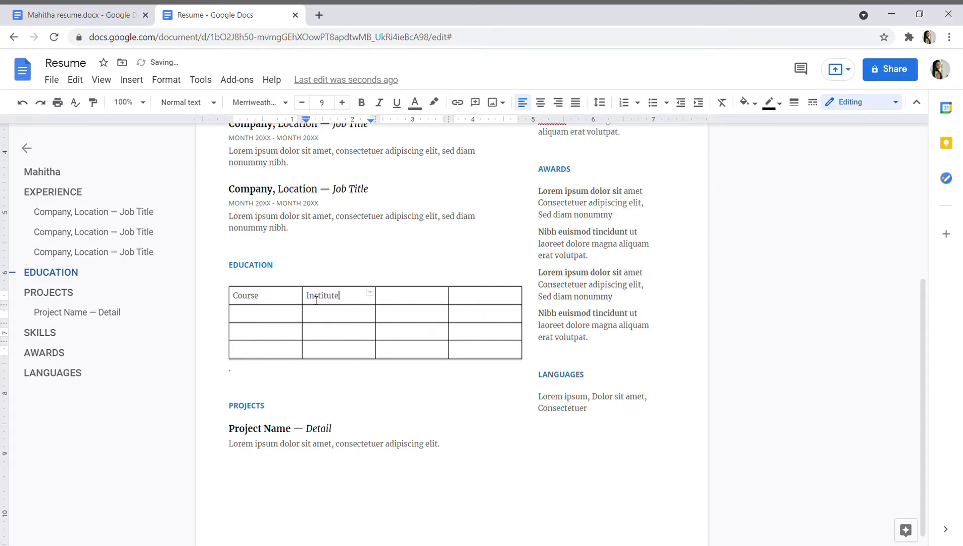
pyautogui.click(406, 300)
pyautogui.write('%')
pyautogui.click(477, 297)
pyautogui.write('year')
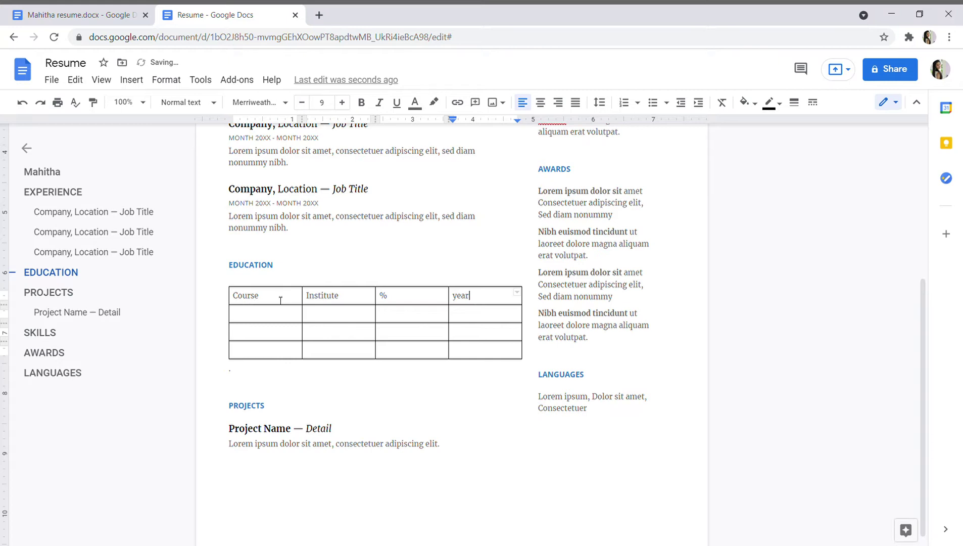
# Step: Style the Course header text as Heading 2
pyautogui.moveTo(274, 300); pyautogui.dragTo(233, 296)
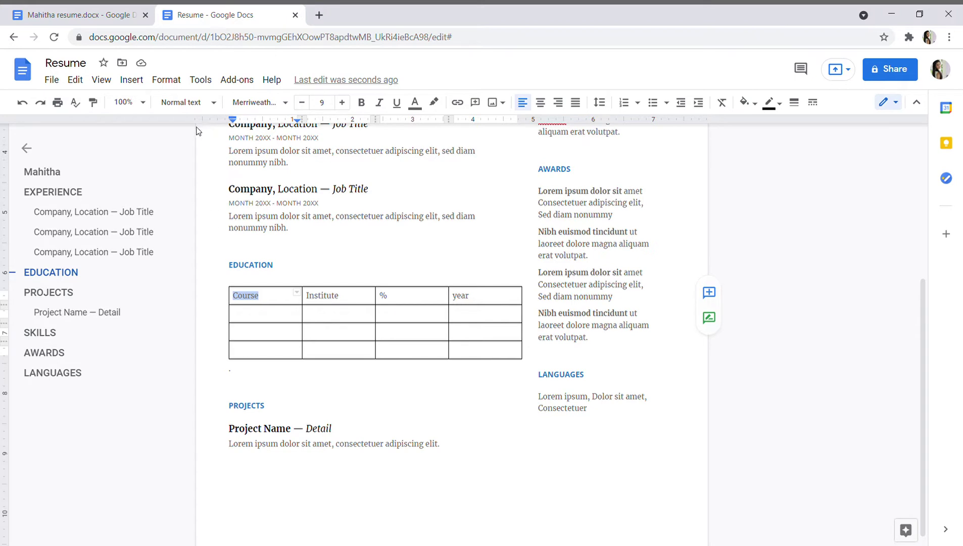
pyautogui.click(188, 102)
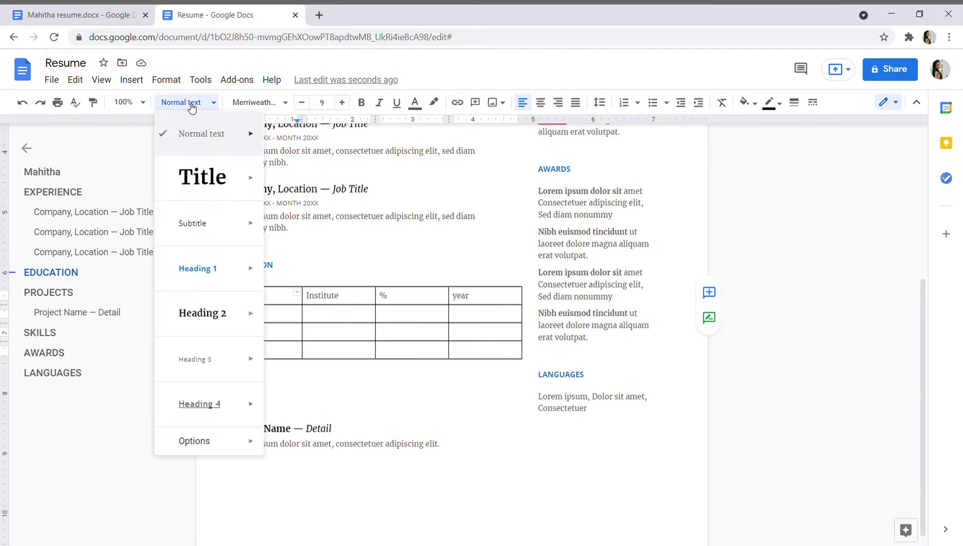
pyautogui.click(215, 313)
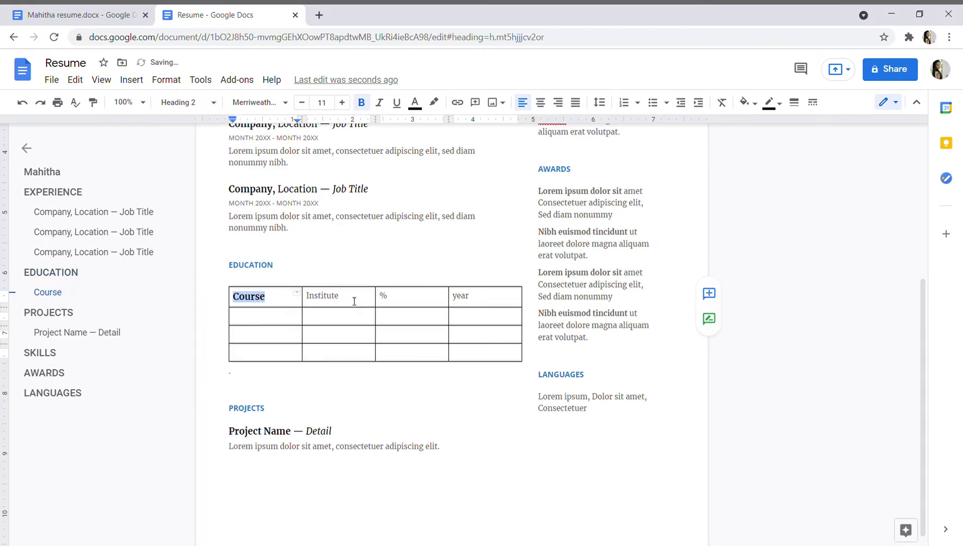
# Step: Fill the Course column with B tech, Inter and SSC
pyautogui.moveTo(355, 301); pyautogui.dragTo(306, 299)
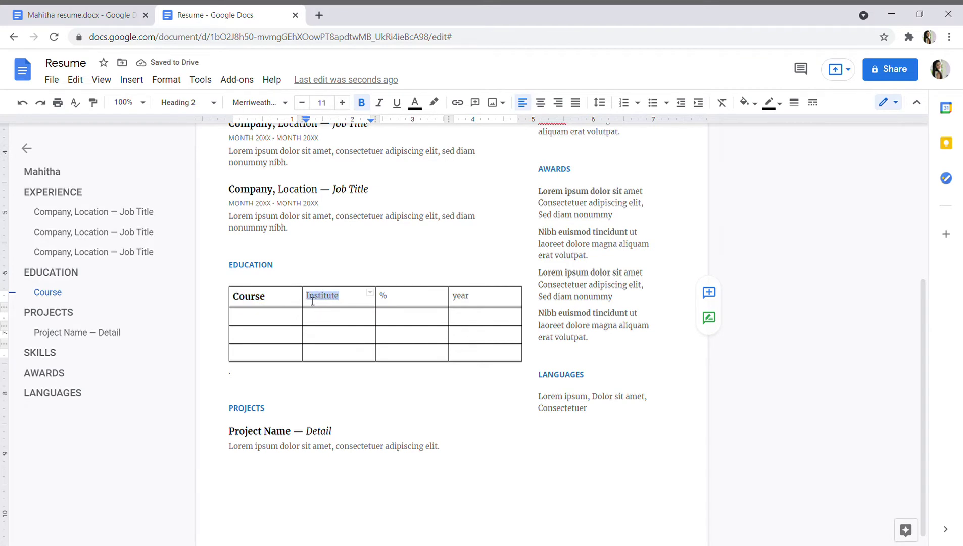
pyautogui.click(253, 317)
pyautogui.write('B tech')
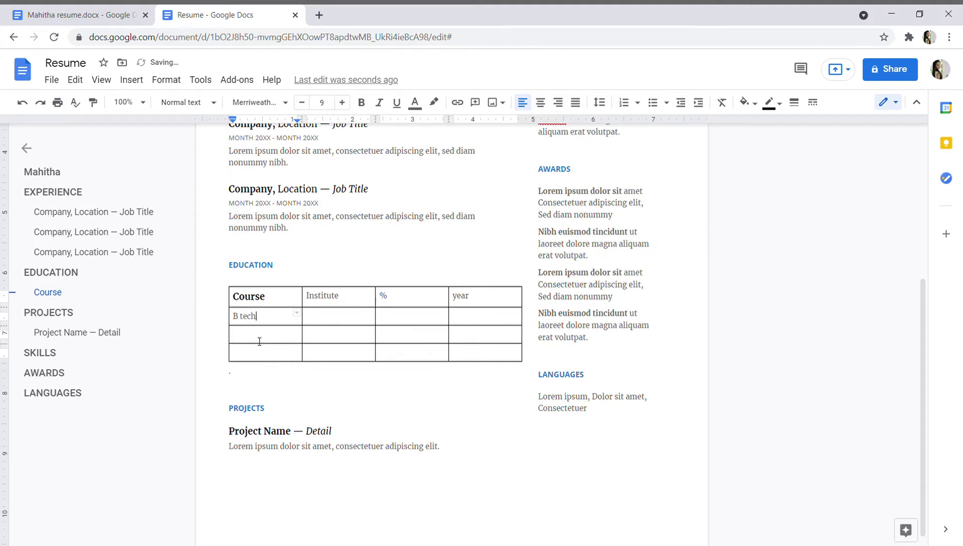
pyautogui.click(259, 342)
pyautogui.click(256, 356)
pyautogui.write('SSC')
# Step: Enter 85,5 in the B tech % cell and 2020 in its year cell
pyautogui.click(349, 320)
pyautogui.click(419, 324)
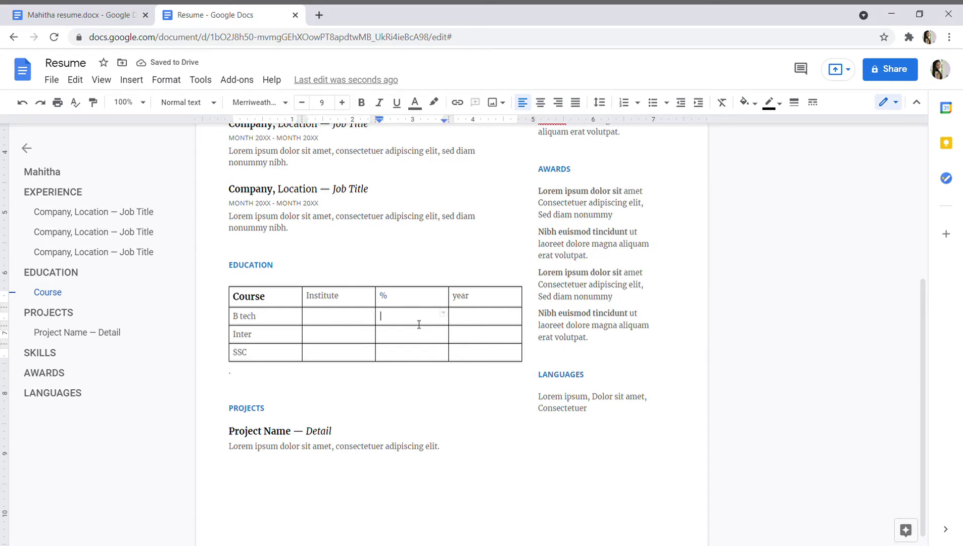
pyautogui.write('85,5')
pyautogui.click(395, 302)
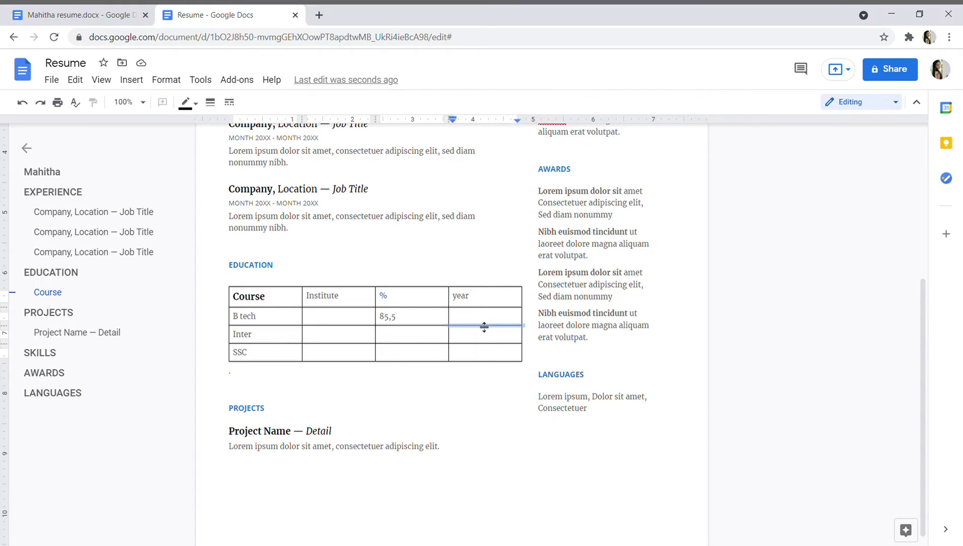
pyautogui.click(480, 318)
pyautogui.write('2020')
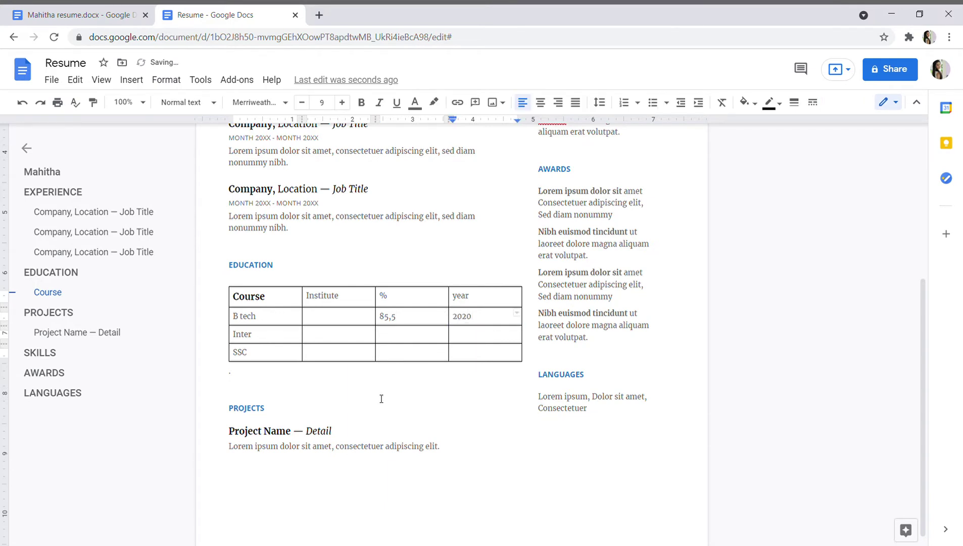
# Step: Scroll through the resume, reviewing the Project Name section and the education table
pyautogui.scroll(-1, 377, 453)
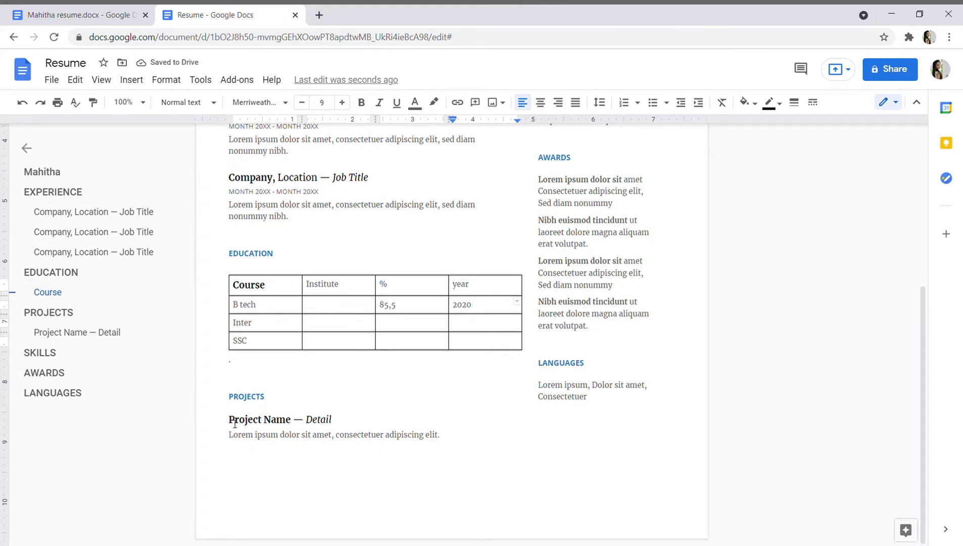
pyautogui.moveTo(235, 424); pyautogui.dragTo(464, 434)
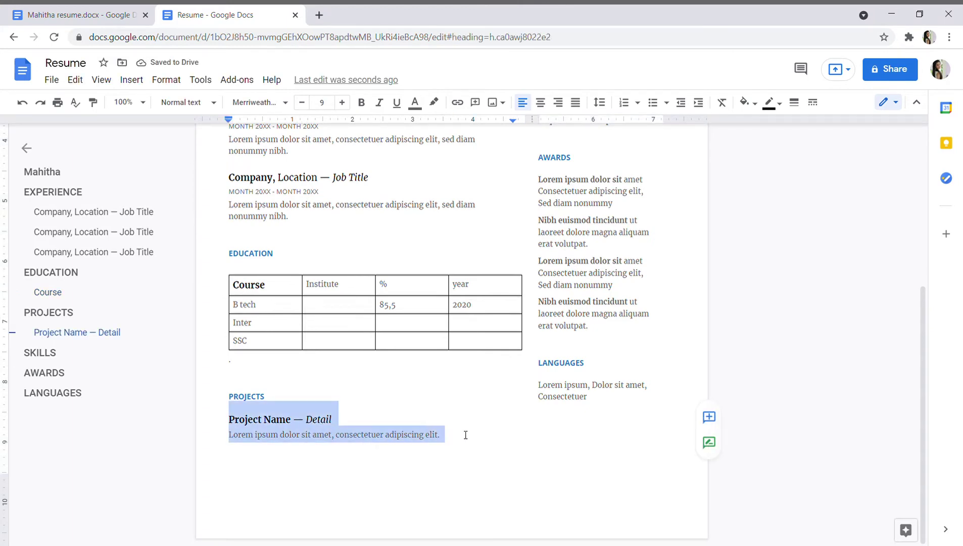
pyautogui.scroll(5, 530, 364)
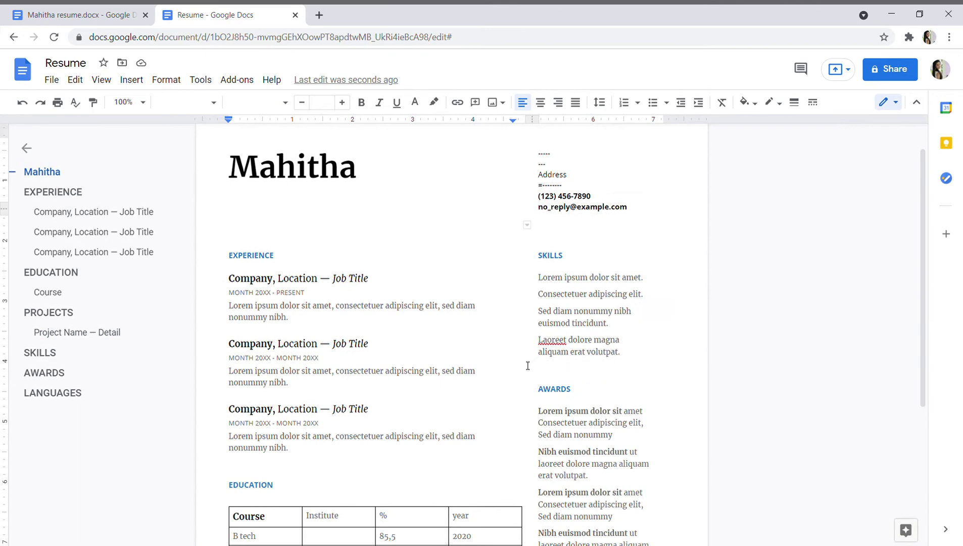
pyautogui.moveTo(539, 304); pyautogui.dragTo(620, 372)
pyautogui.scroll(-2, 604, 414)
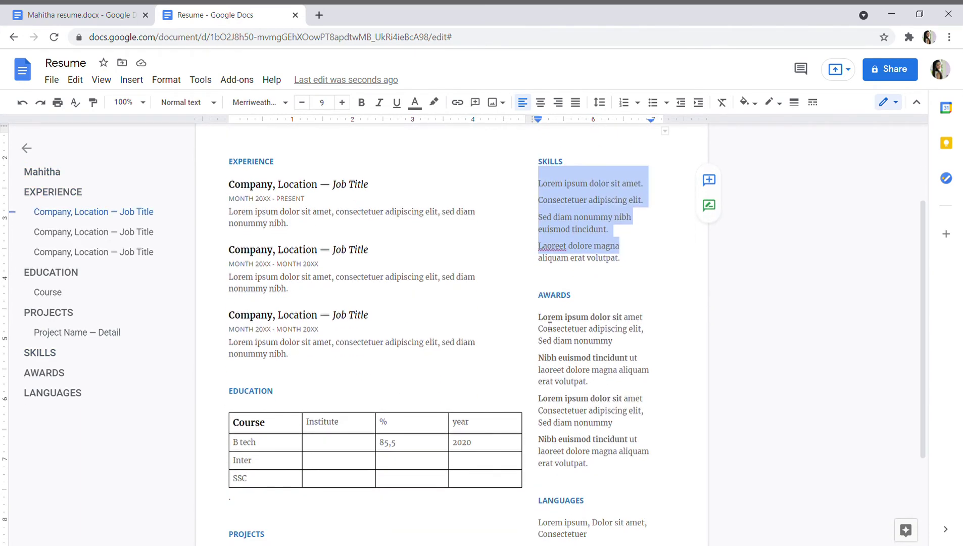
pyautogui.scroll(-3, 670, 413)
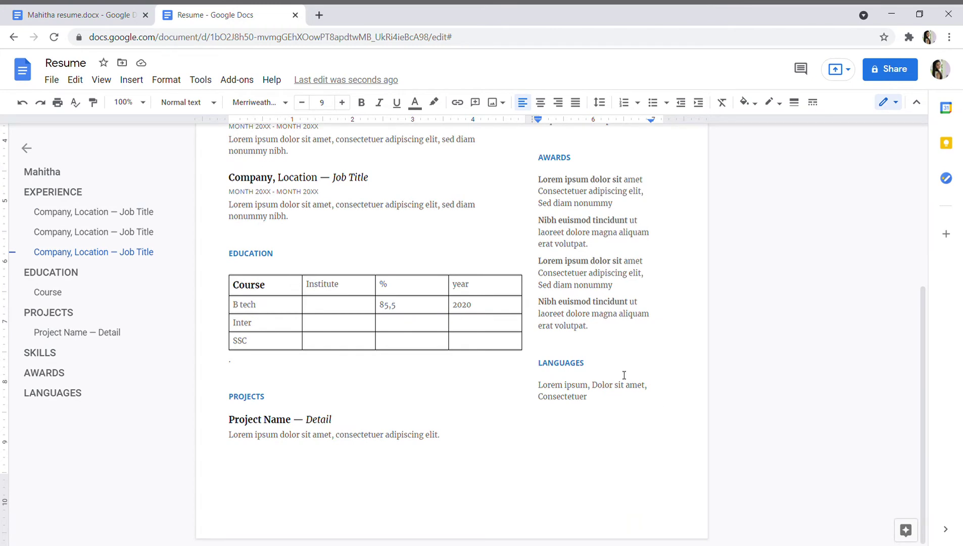
pyautogui.click(79, 11)
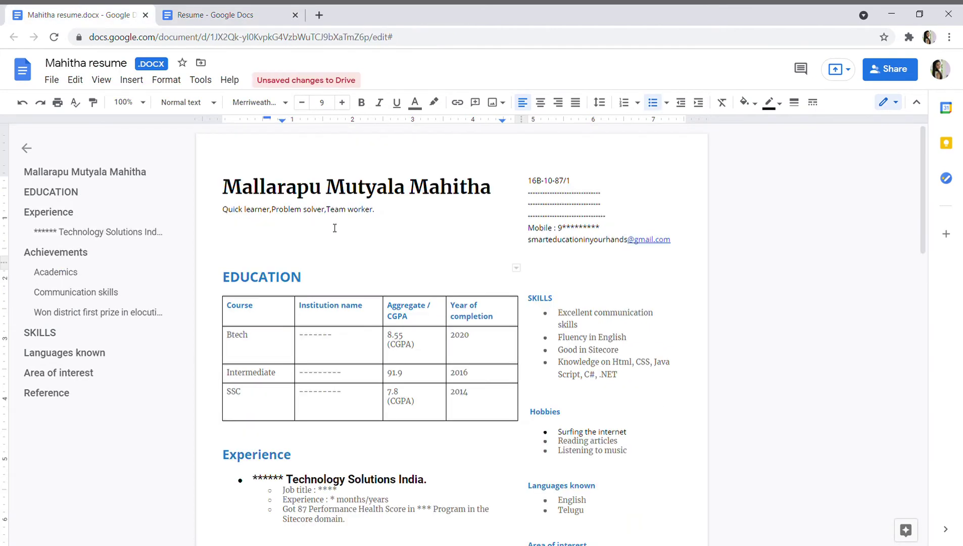
pyautogui.scroll(-3, 336, 227)
pyautogui.scroll(-1, 335, 228)
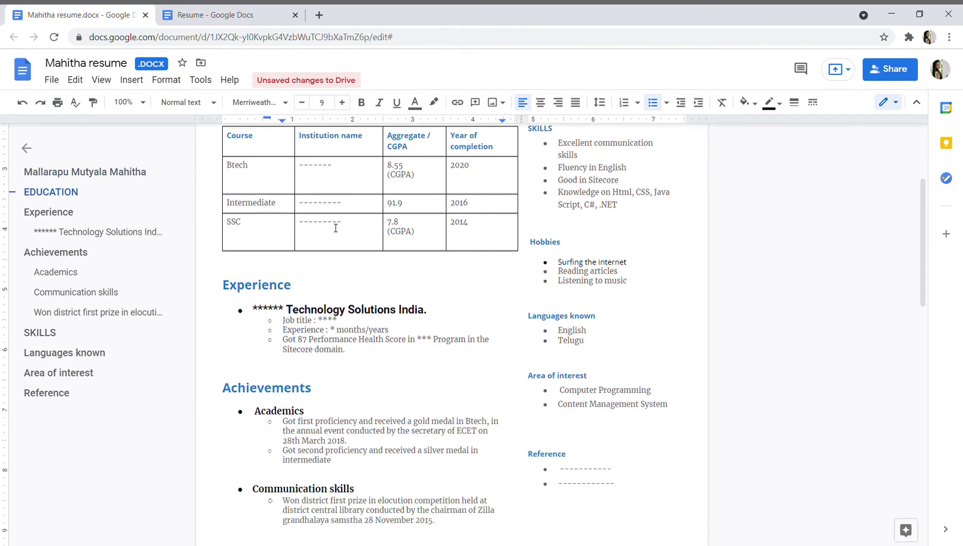
pyautogui.scroll(4, 336, 228)
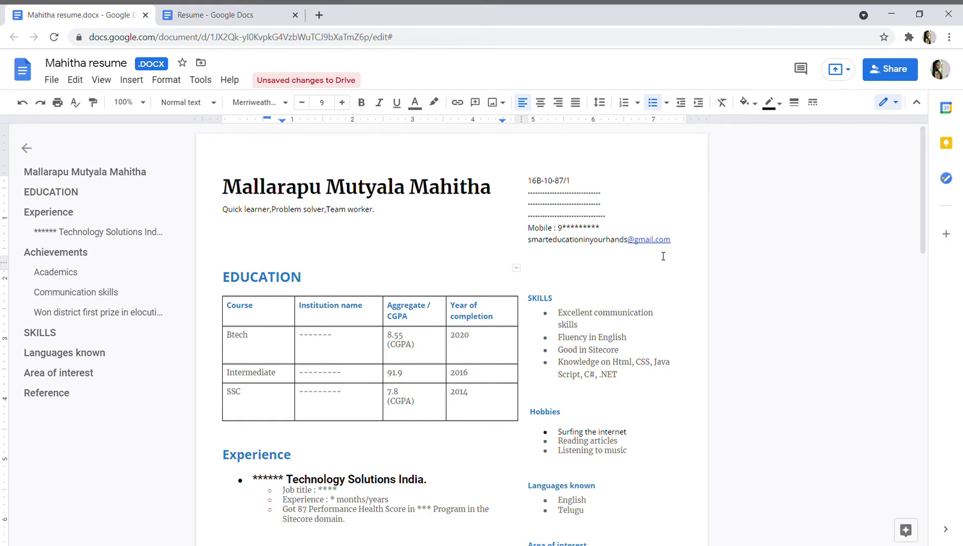
pyautogui.scroll(-3, 562, 305)
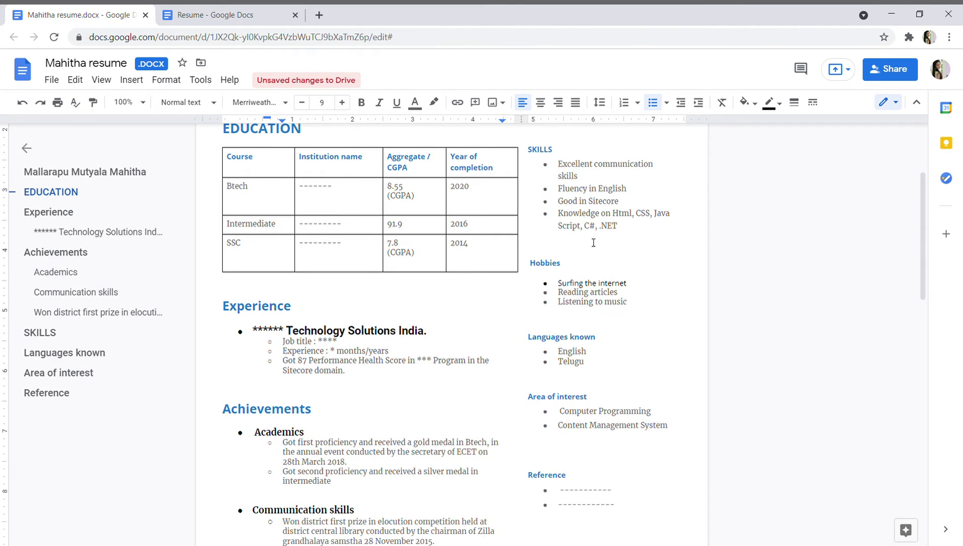
pyautogui.scroll(-1, 430, 323)
pyautogui.scroll(3, 420, 332)
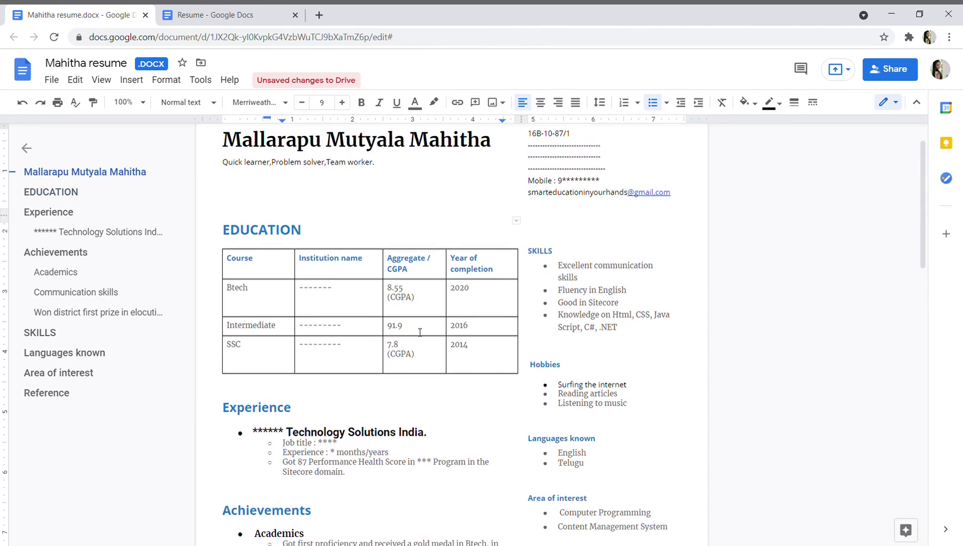
pyautogui.scroll(-3, 420, 332)
pyautogui.scroll(2, 323, 251)
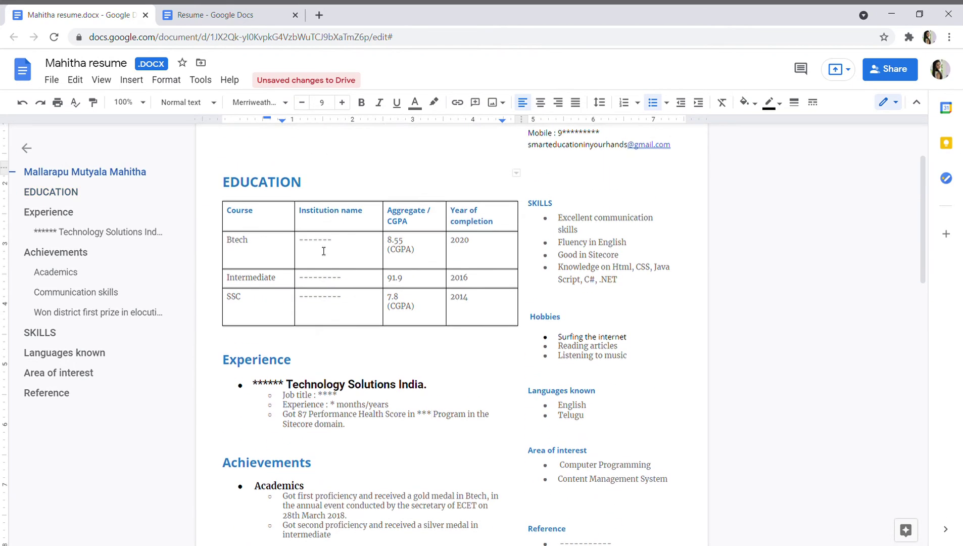
pyautogui.scroll(2, 323, 251)
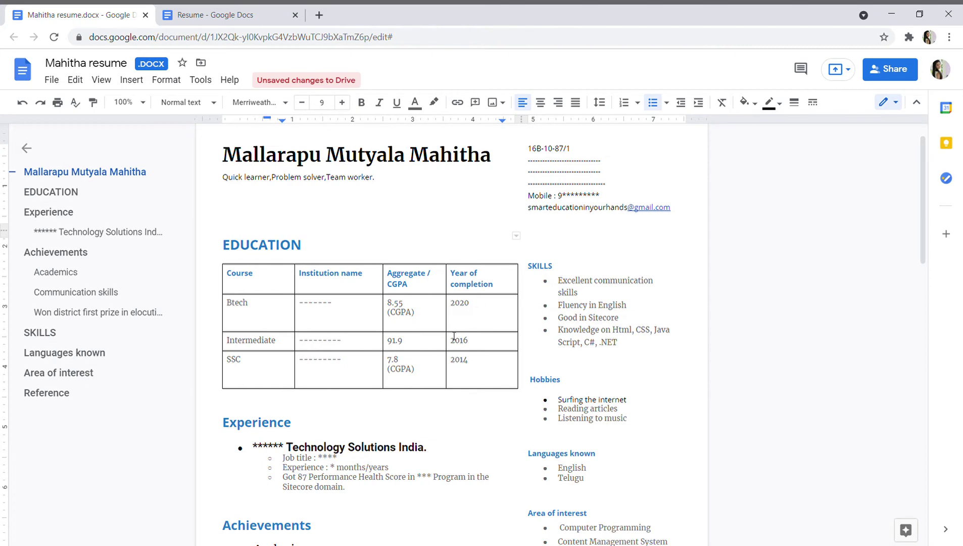
pyautogui.scroll(-5, 437, 336)
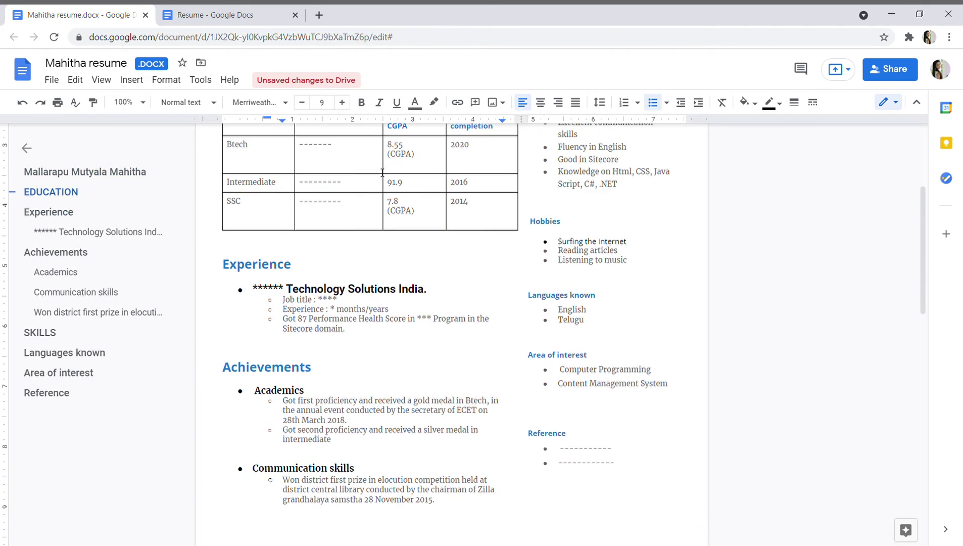
pyautogui.scroll(2, 376, 169)
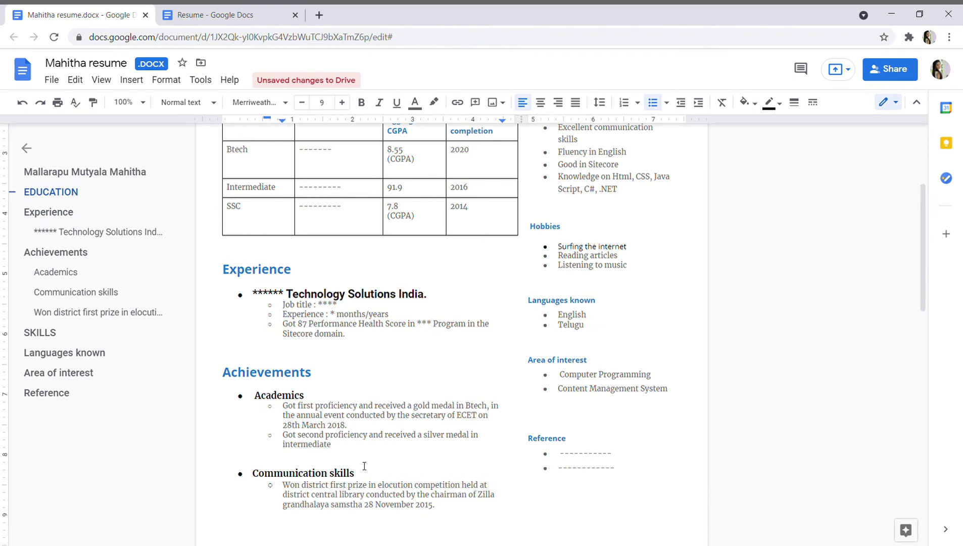
pyautogui.scroll(-1, 365, 465)
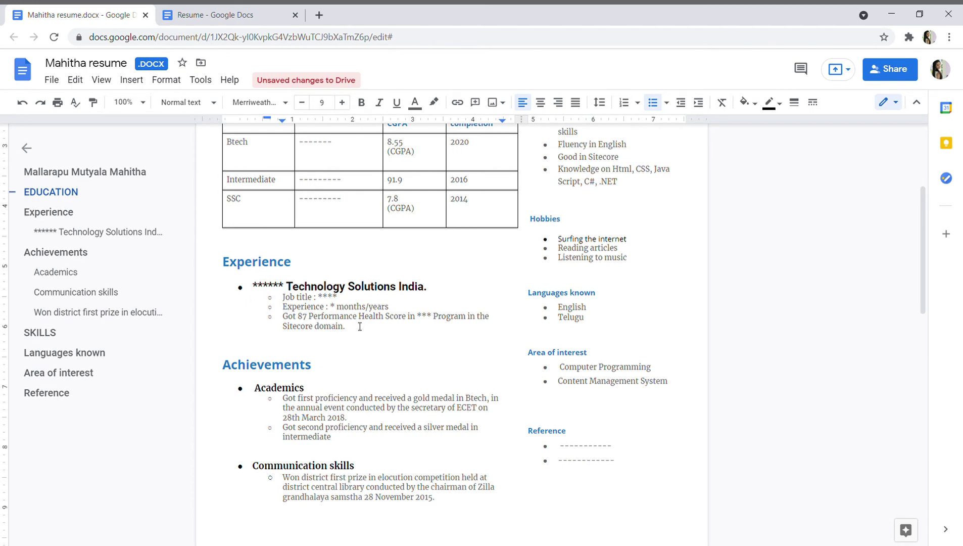
pyautogui.scroll(-1, 258, 397)
pyautogui.scroll(-1, 258, 396)
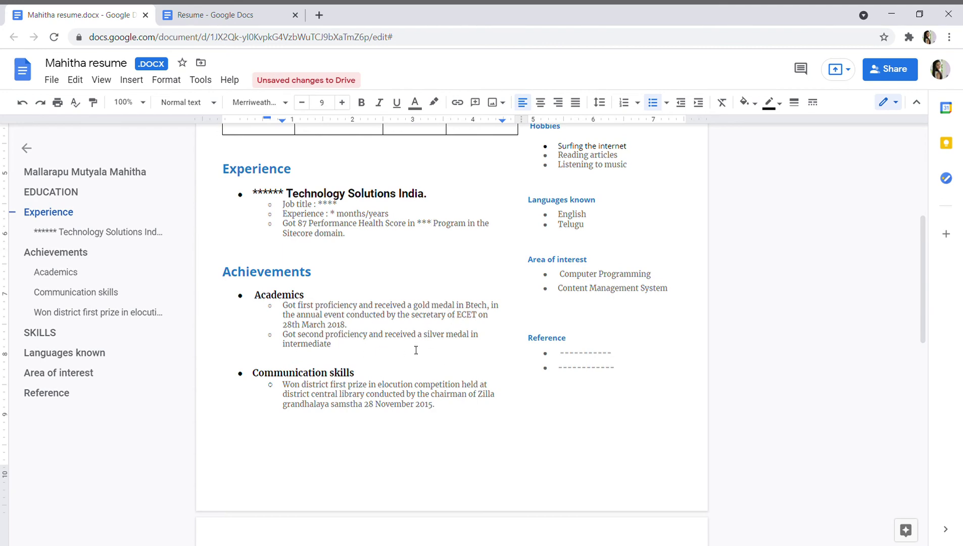
pyautogui.scroll(4, 398, 338)
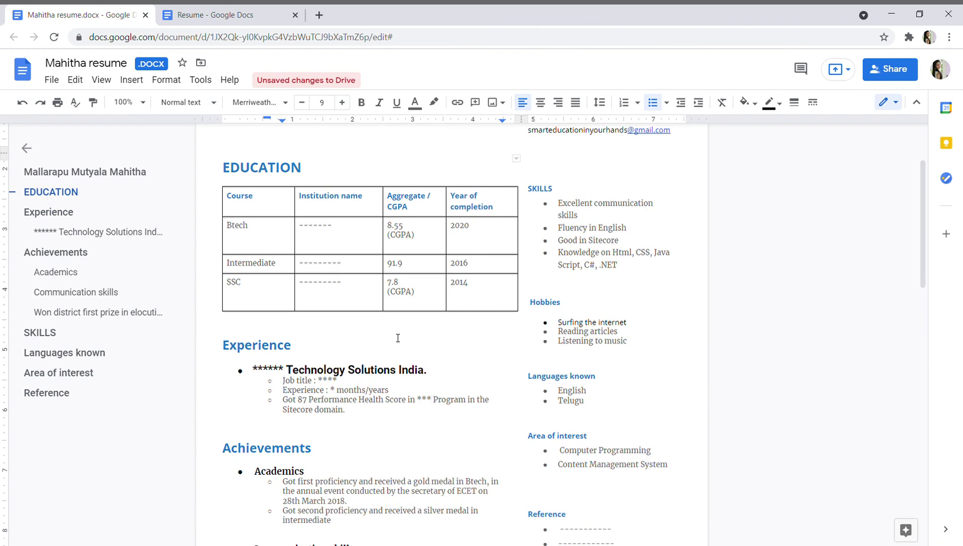
pyautogui.scroll(-2, 391, 328)
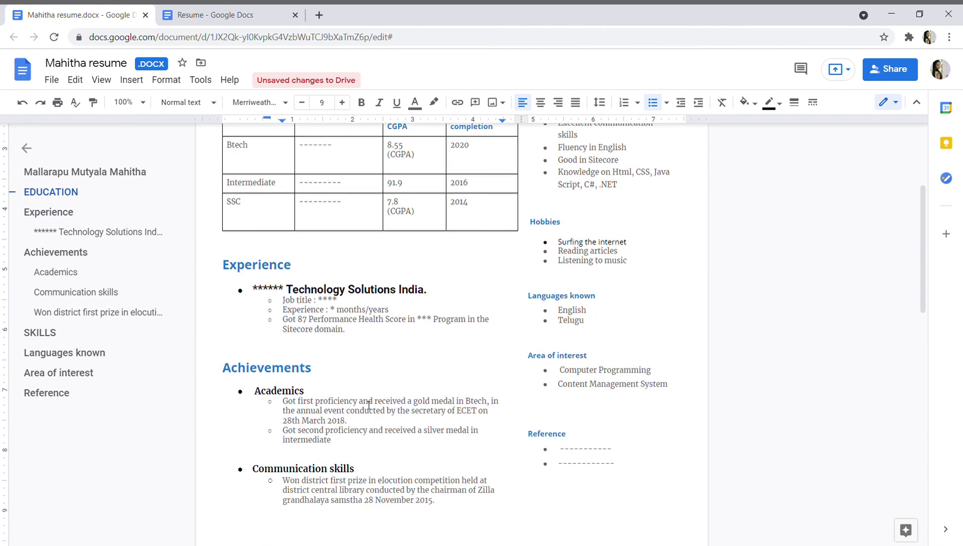
pyautogui.scroll(3, 368, 405)
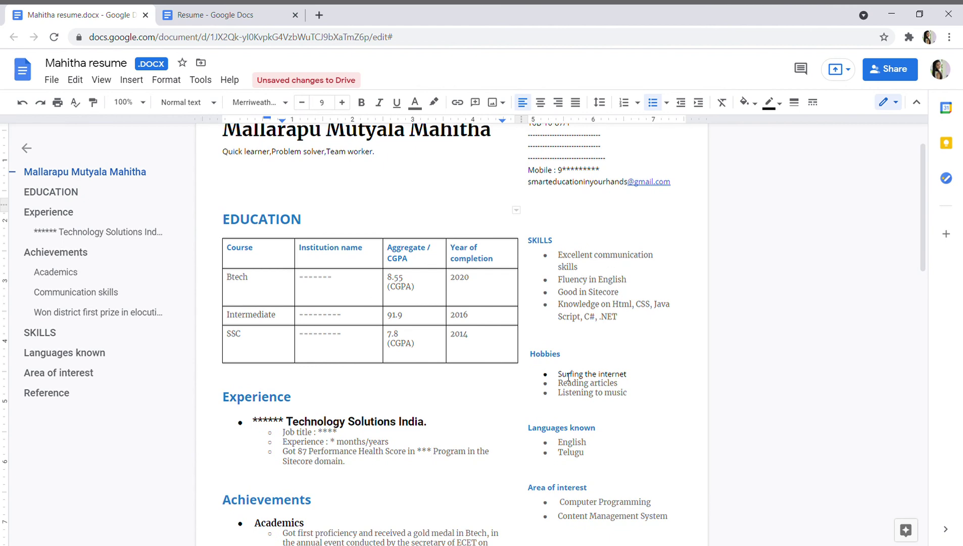
pyautogui.scroll(-1, 611, 377)
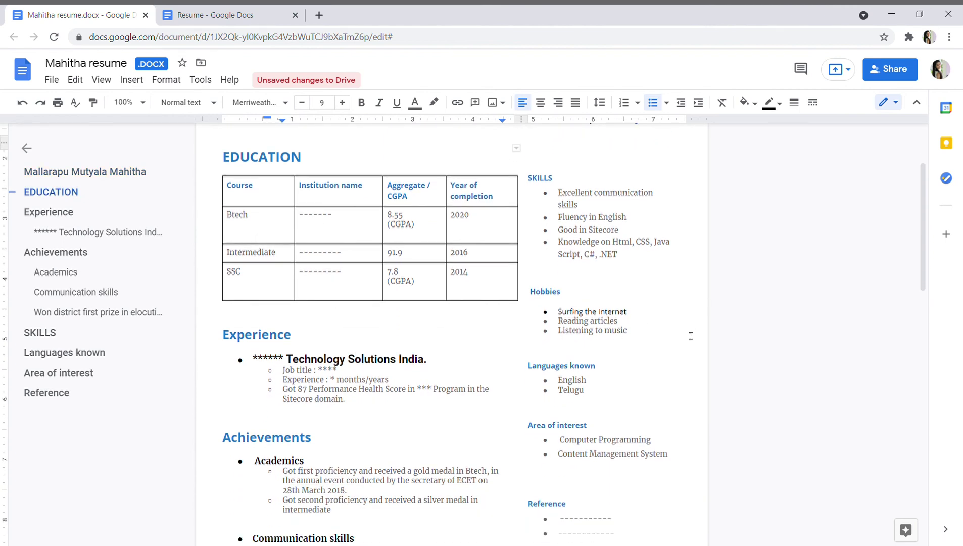
pyautogui.scroll(-2, 691, 336)
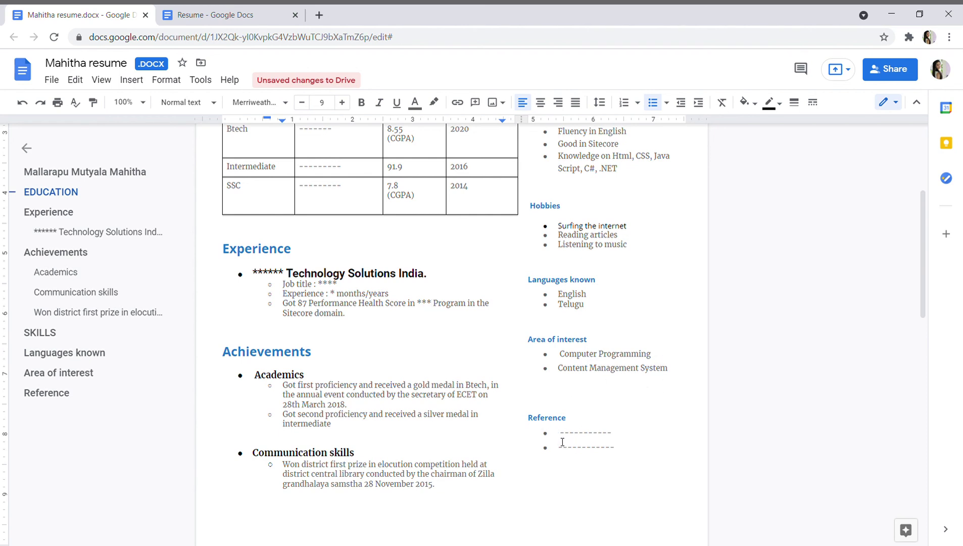
pyautogui.moveTo(560, 439); pyautogui.dragTo(616, 465)
pyautogui.hotkey('ctrl', 'Home')
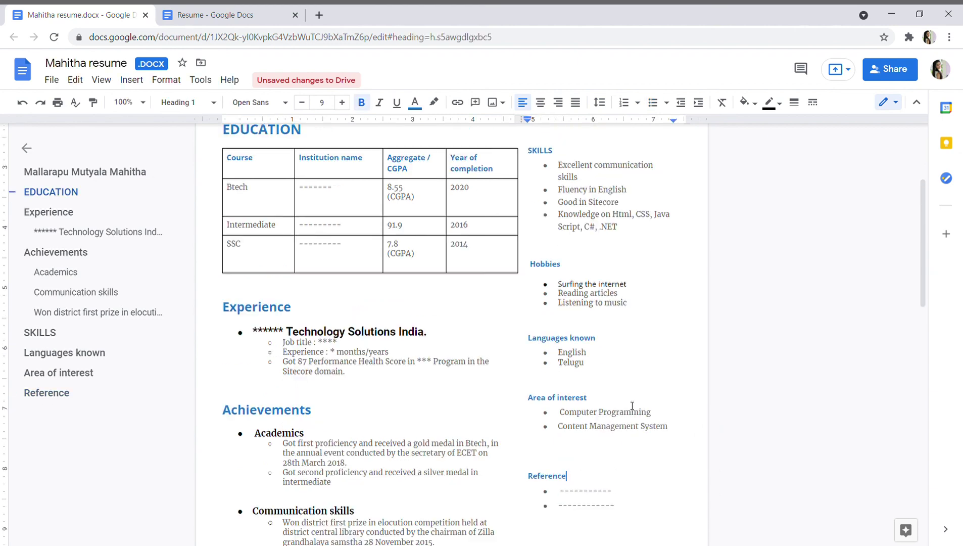